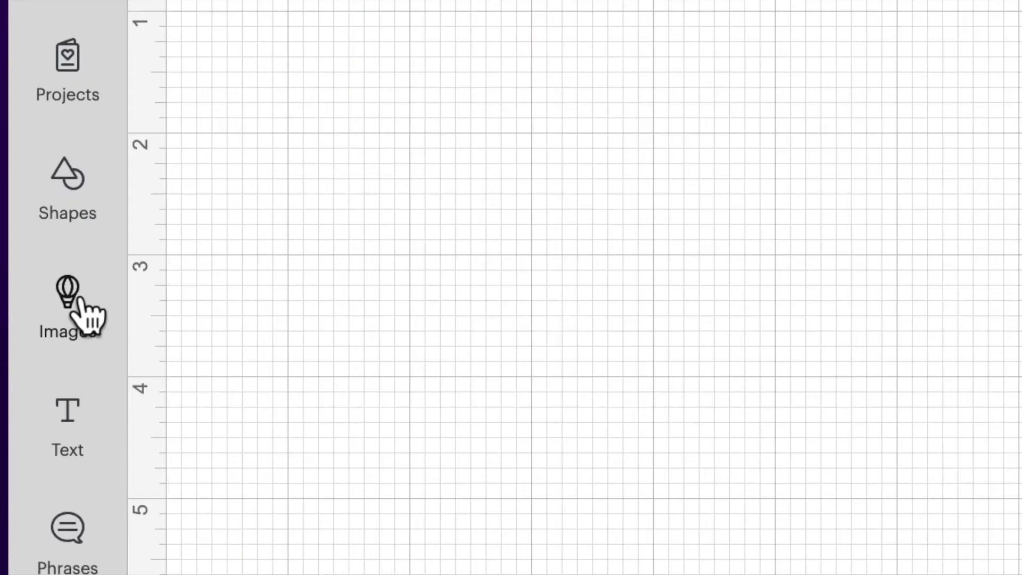
Search images for 'sunflower', filter to Free, and add the black Sunflower outline to the canvas.
{"action": "left_click", "coordinate": [30, 260]}
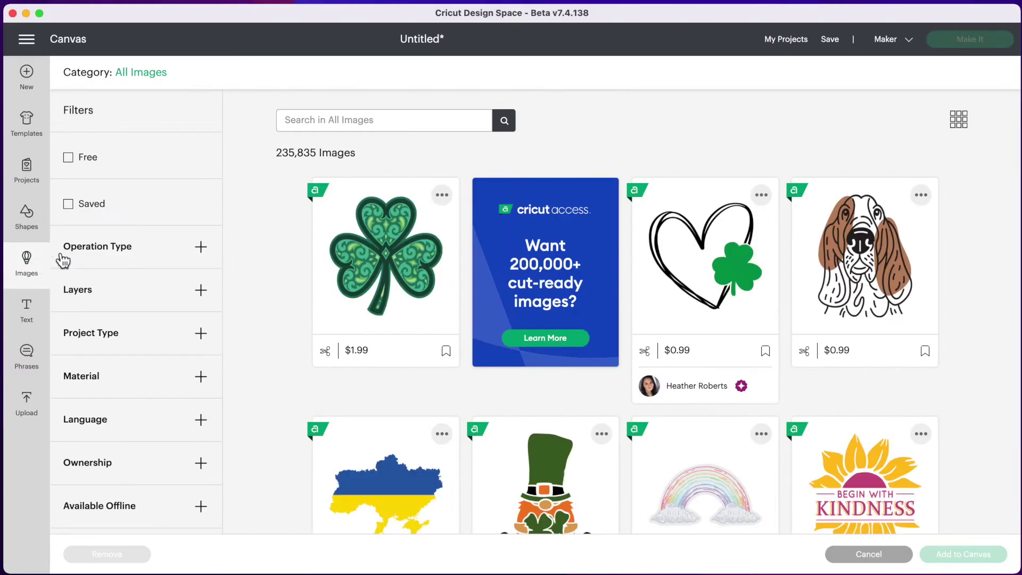
{"action": "left_click", "coordinate": [334, 124]}
{"action": "type", "text": "sunflower"}
{"action": "key", "text": "Return"}
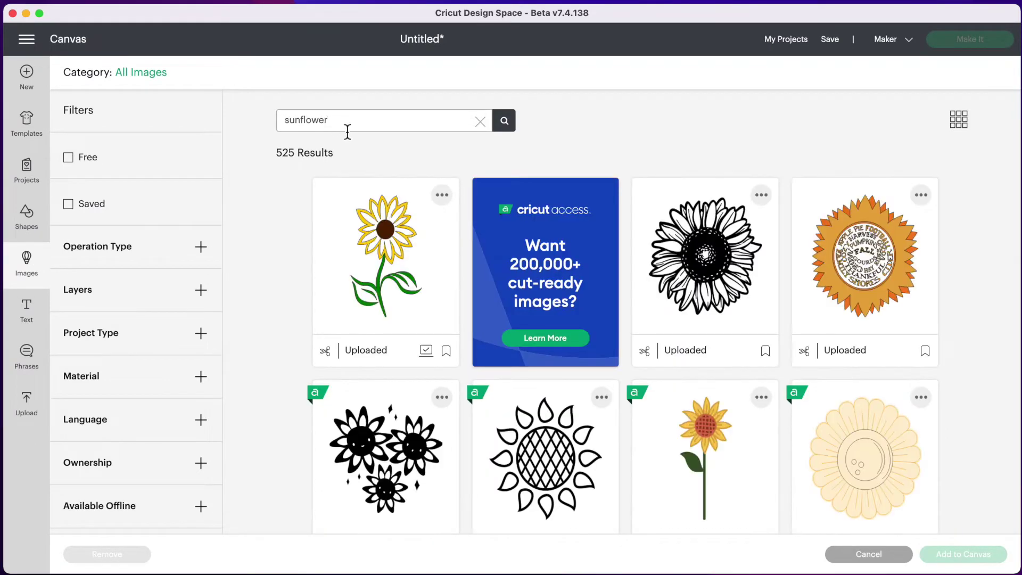
{"action": "left_click", "coordinate": [69, 157]}
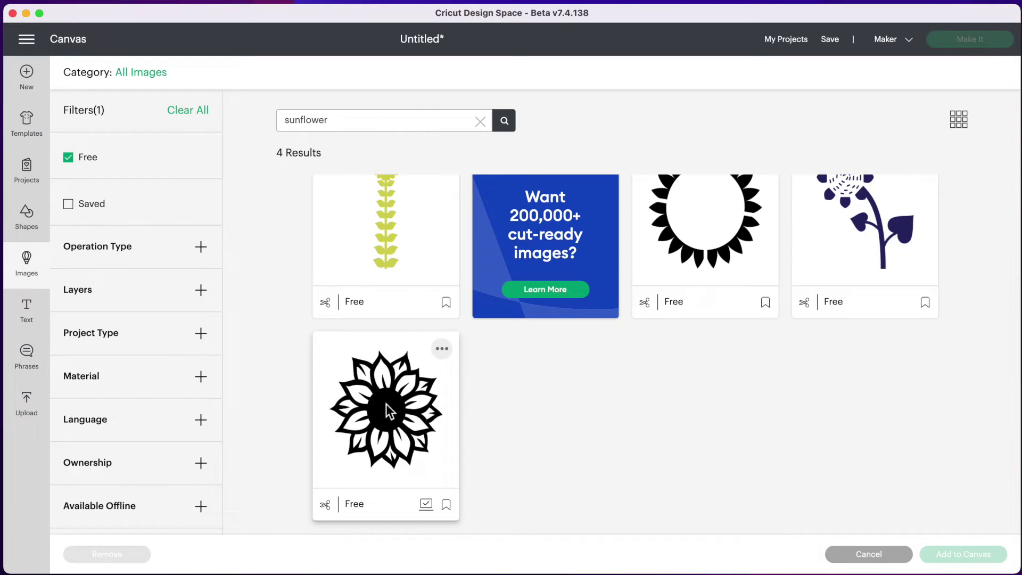
{"action": "left_click", "coordinate": [387, 409]}
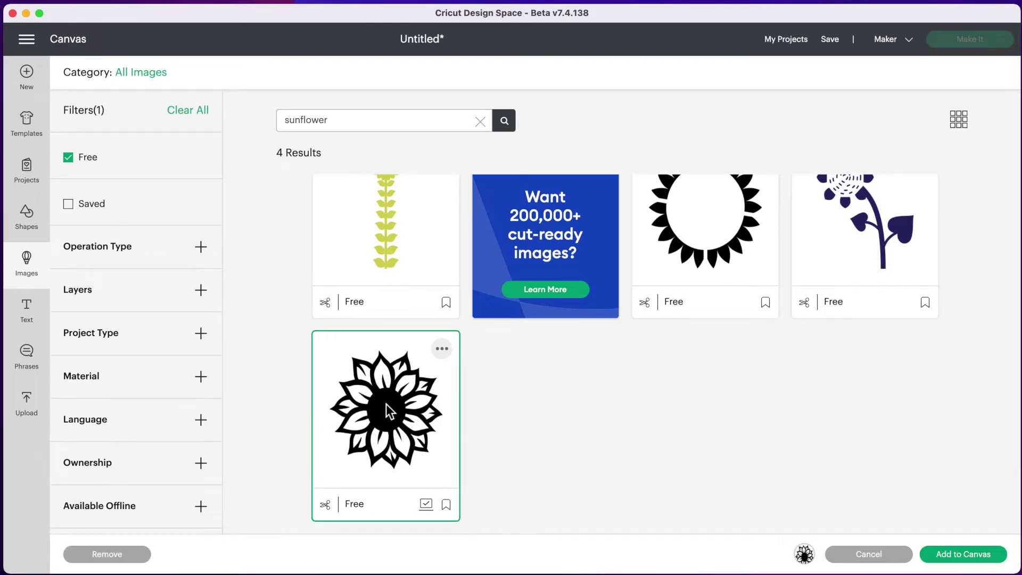
{"action": "left_click", "coordinate": [442, 349]}
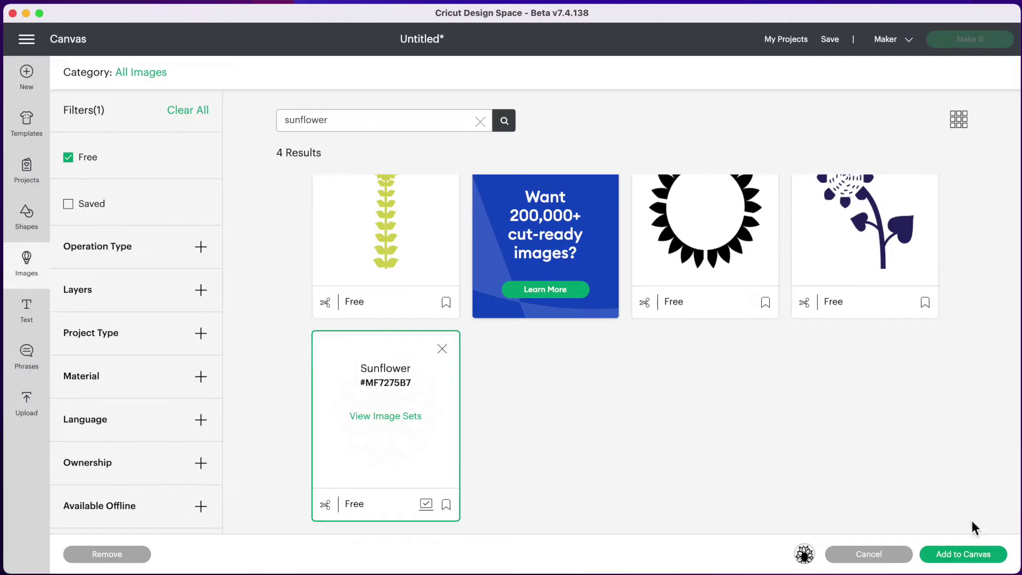
{"action": "left_click", "coordinate": [976, 556]}
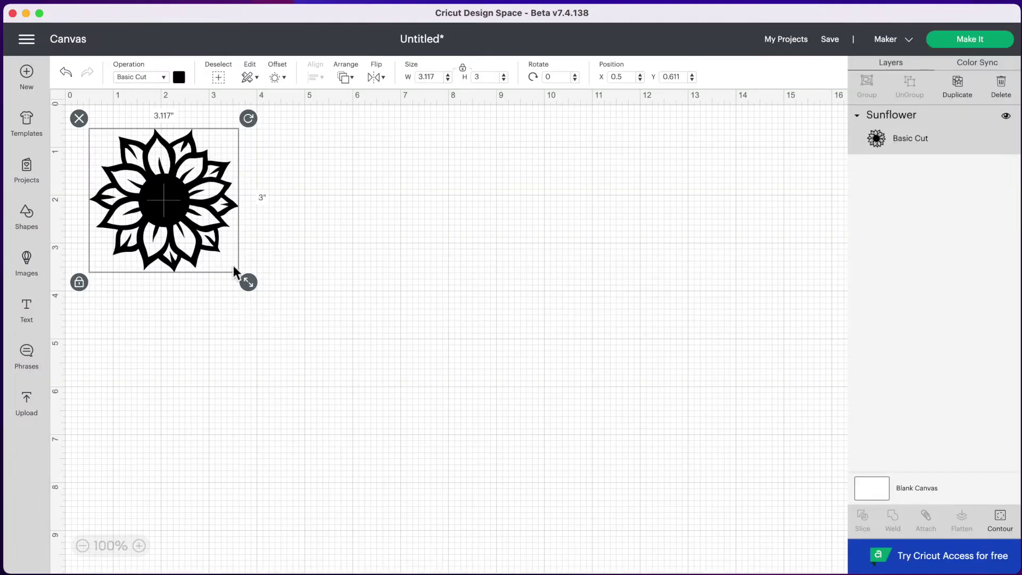
Resize the sunflower to 6.587 x 6.341 inches and position it near the top-left corner.
{"action": "left_click_drag", "start_coordinate": [248, 282], "coordinate": [372, 400]}
{"action": "left_click_drag", "start_coordinate": [291, 284], "coordinate": [323, 306]}
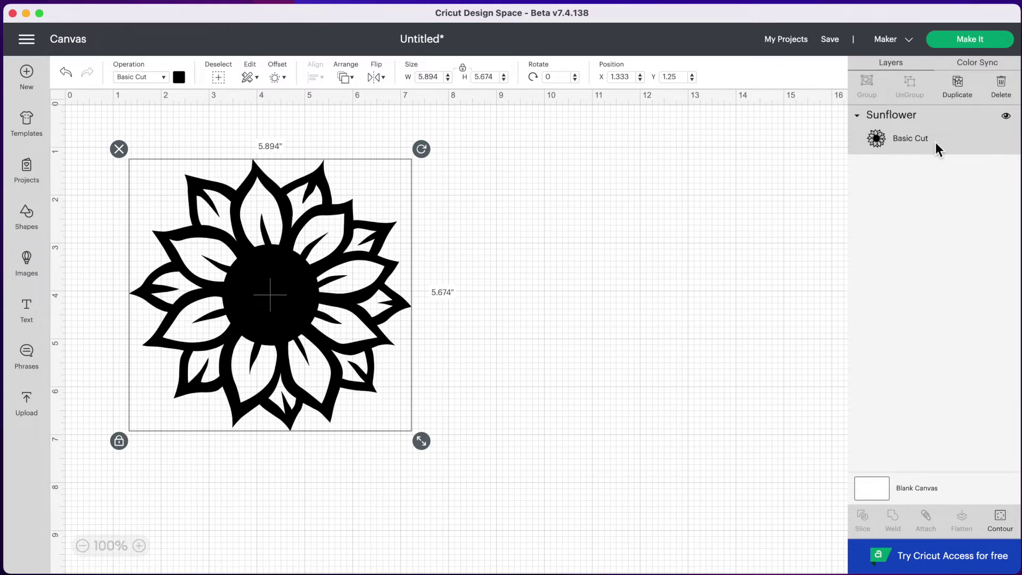
{"action": "left_click_drag", "start_coordinate": [265, 341], "coordinate": [250, 338]}
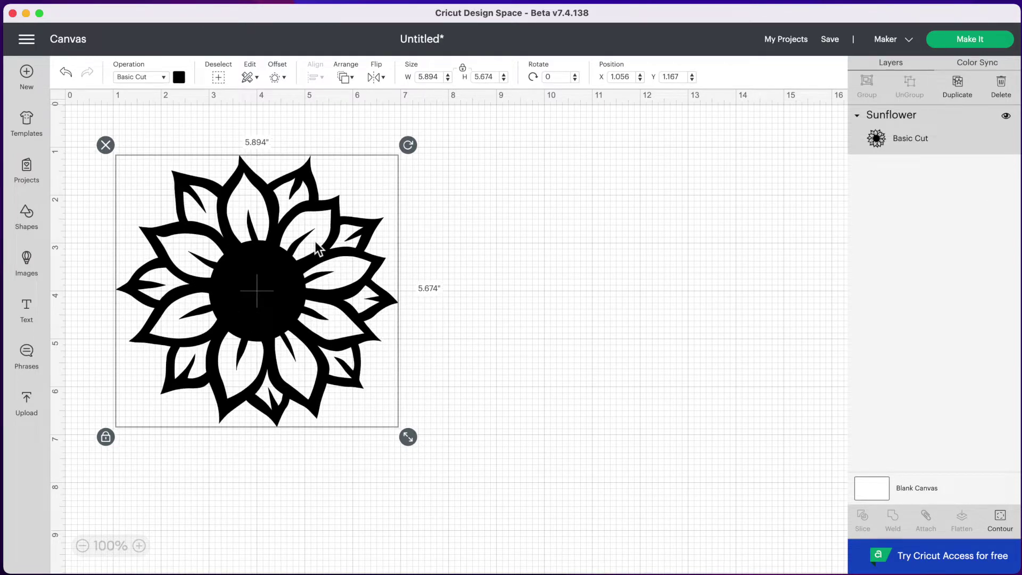
{"action": "left_click_drag", "start_coordinate": [317, 248], "coordinate": [299, 231]}
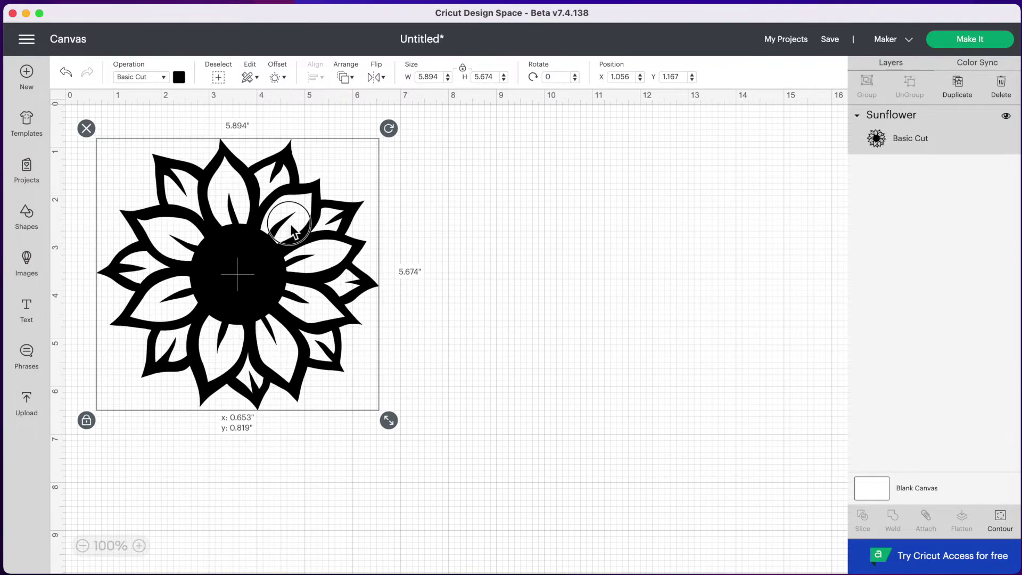
{"action": "left_click_drag", "start_coordinate": [387, 424], "coordinate": [419, 452]}
{"action": "left_click_drag", "start_coordinate": [315, 342], "coordinate": [313, 355]}
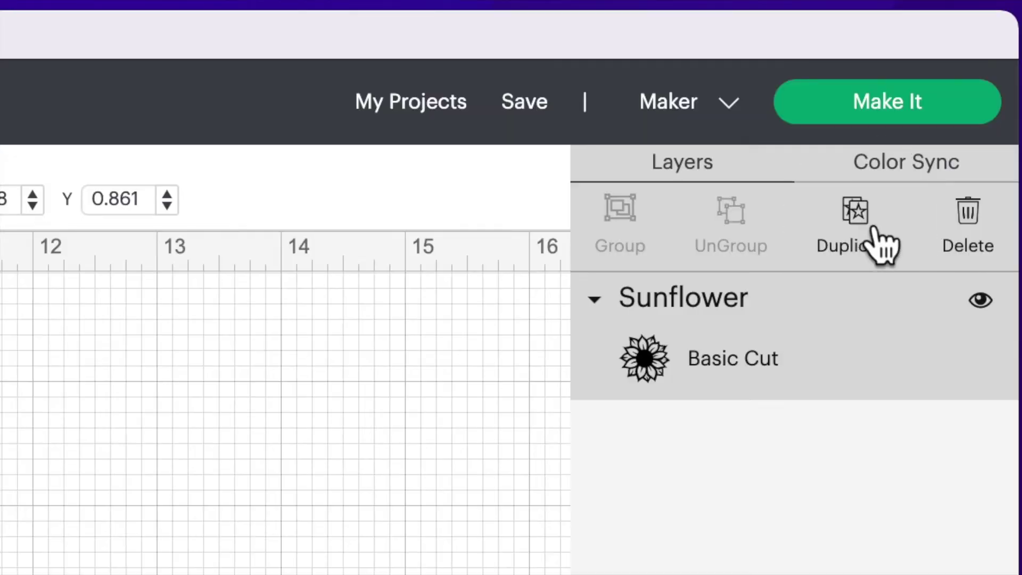
Duplicate the sunflower three times and arrange the four copies into a 2x2 grid at 75% zoom.
{"action": "left_click", "coordinate": [873, 228]}
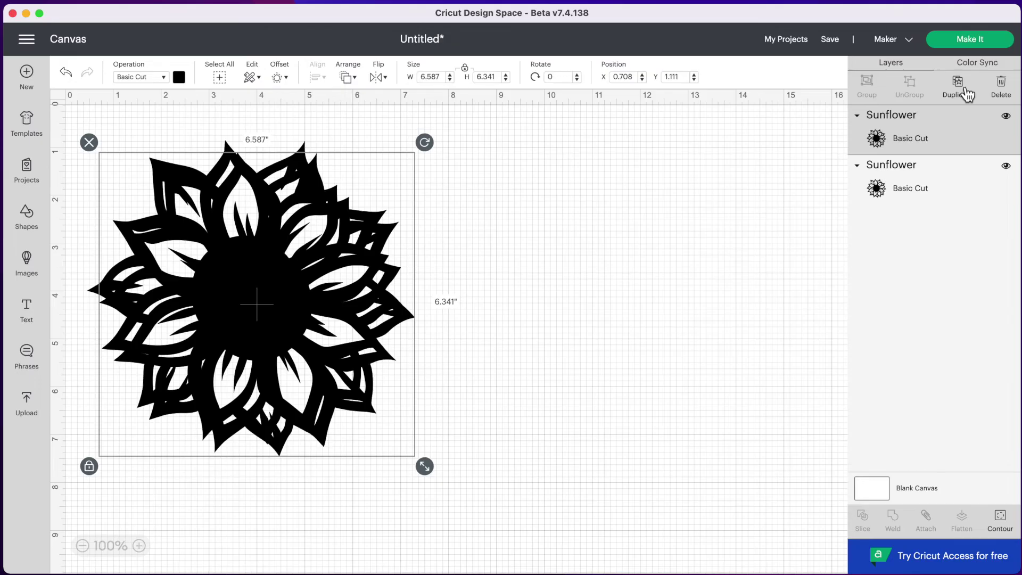
{"action": "left_click", "coordinate": [966, 94]}
{"action": "left_click", "coordinate": [966, 95]}
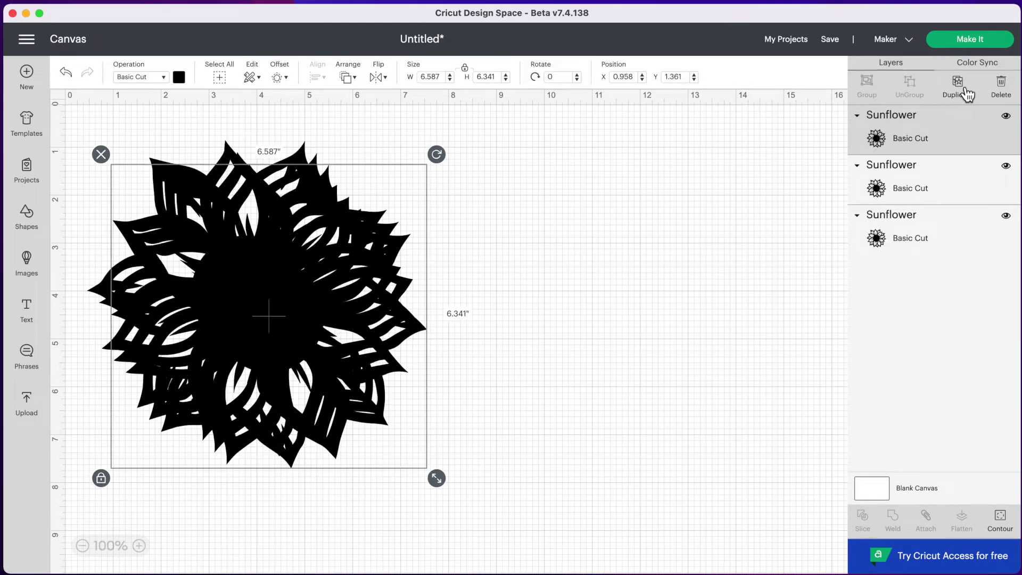
{"action": "left_click_drag", "start_coordinate": [281, 314], "coordinate": [617, 294]}
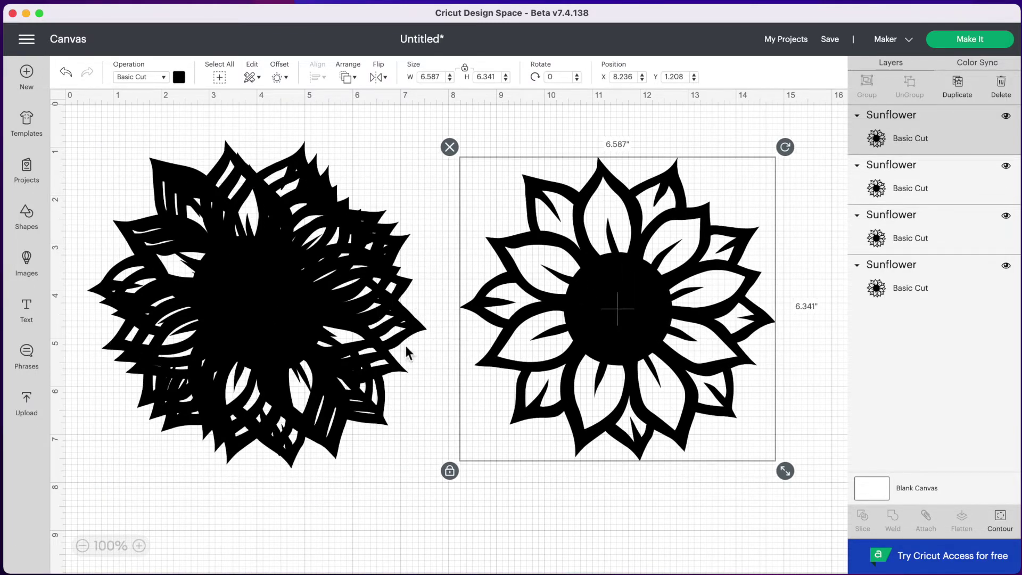
{"action": "left_click", "coordinate": [82, 546]}
{"action": "left_click_drag", "start_coordinate": [179, 248], "coordinate": [180, 435]}
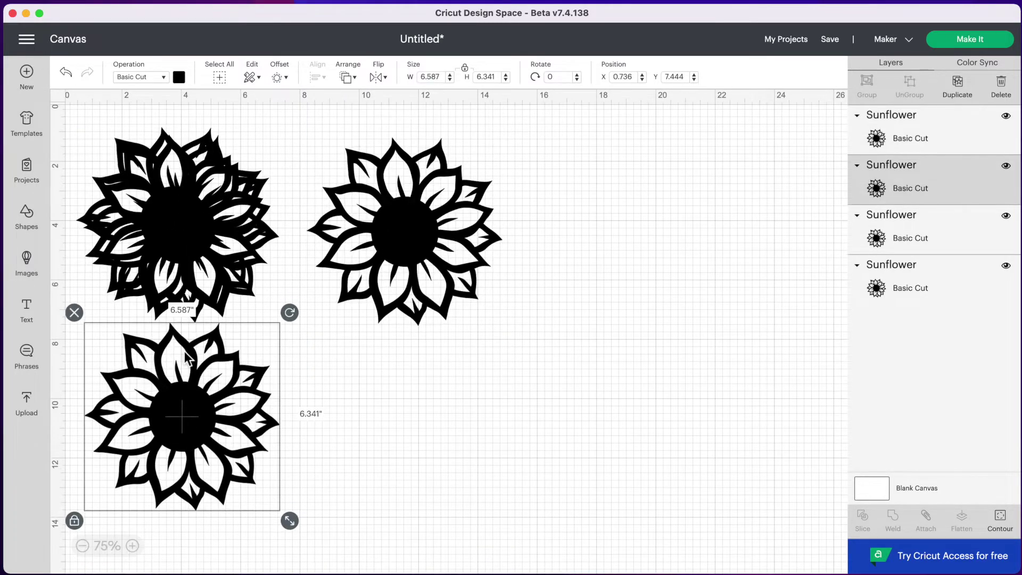
{"action": "left_click_drag", "start_coordinate": [202, 217], "coordinate": [421, 404]}
{"action": "left_click", "coordinate": [205, 213]}
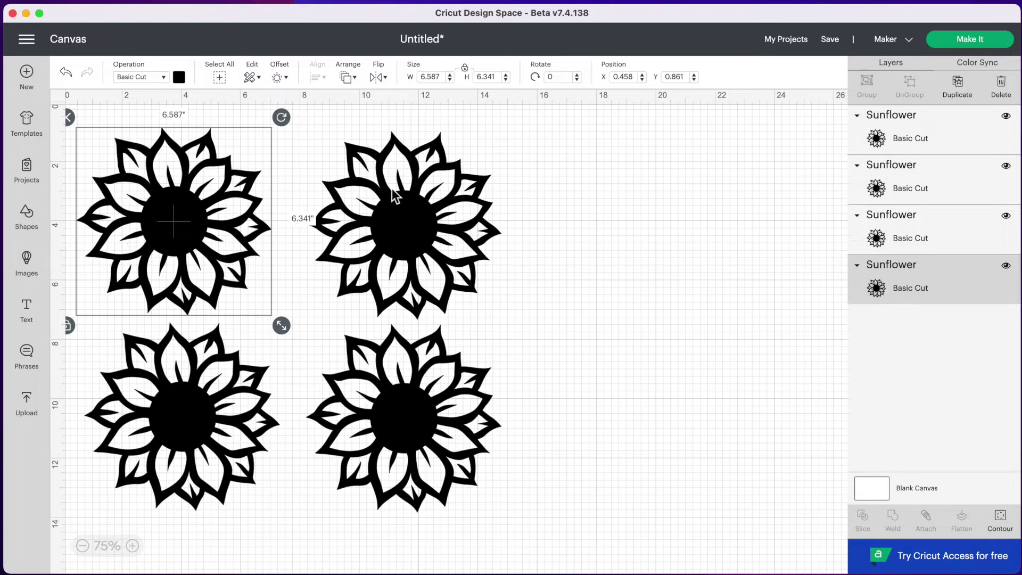
{"action": "left_click", "coordinate": [407, 211]}
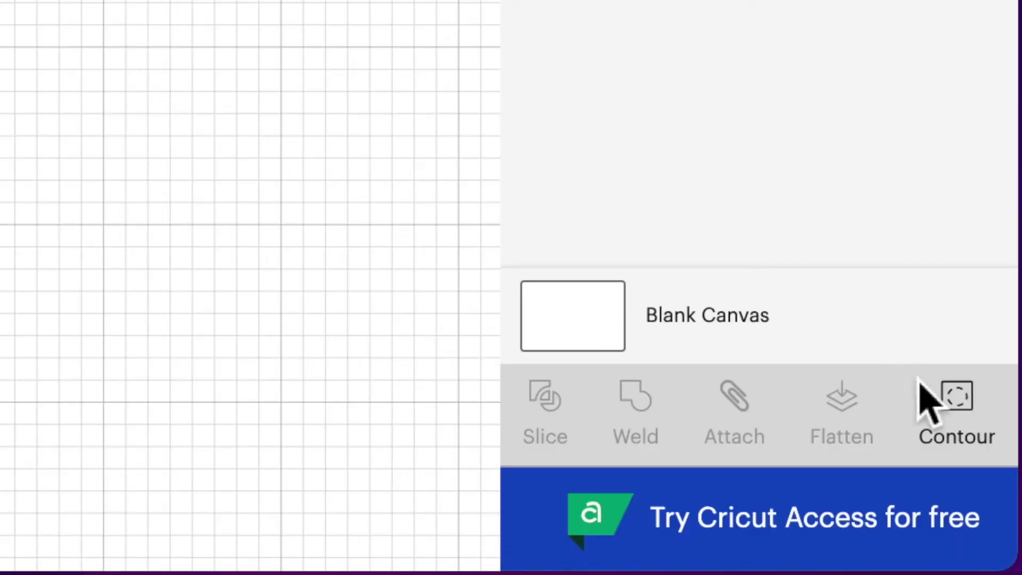
Hide all contours on the top-right sunflower, turning it into a solid black silhouette.
{"action": "left_click", "coordinate": [967, 426]}
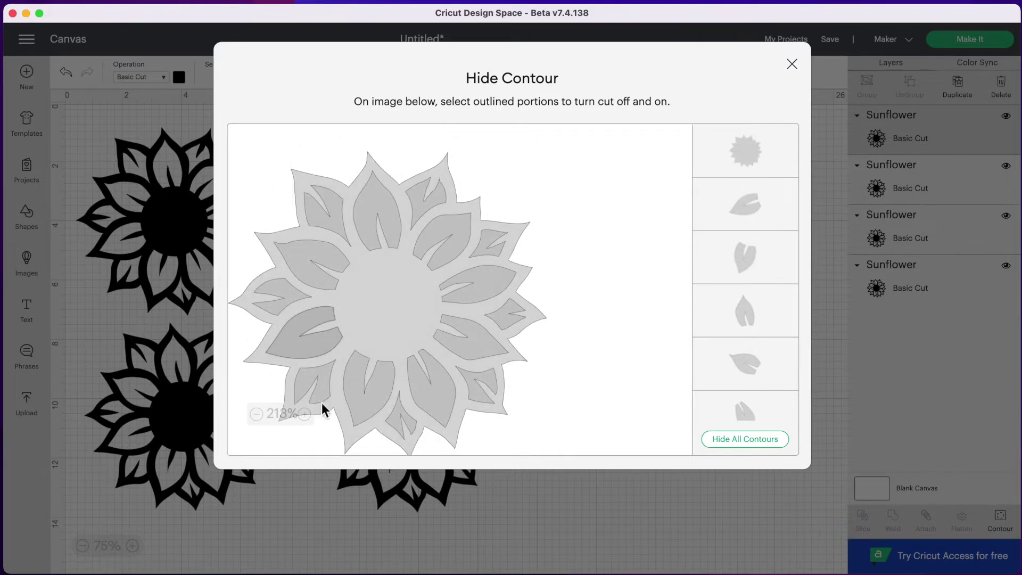
{"action": "left_click", "coordinate": [751, 448]}
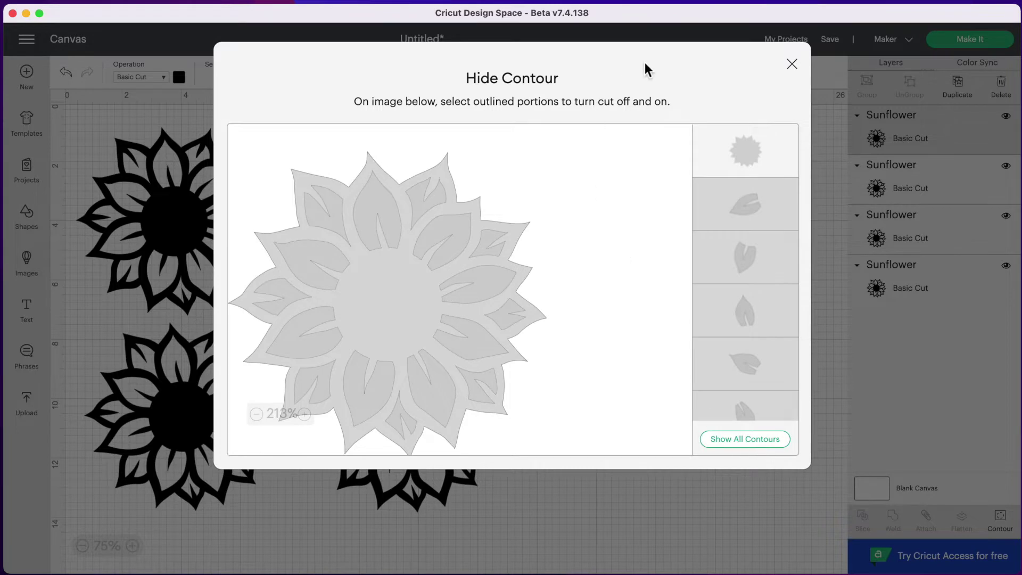
{"action": "left_click", "coordinate": [792, 65]}
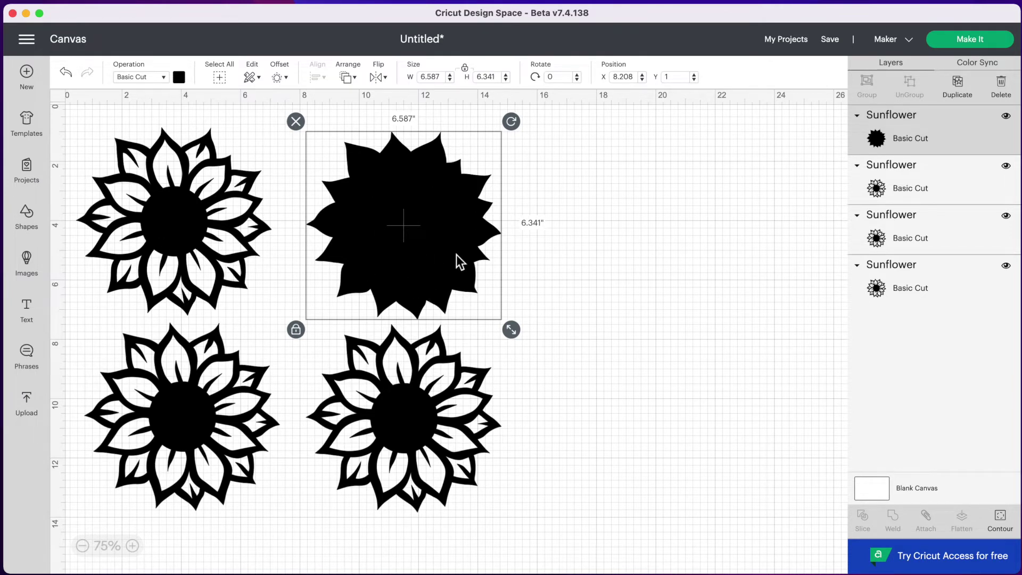
Select the bottom-left sunflower and bring up its Hide Contour options.
{"action": "left_click", "coordinate": [177, 411]}
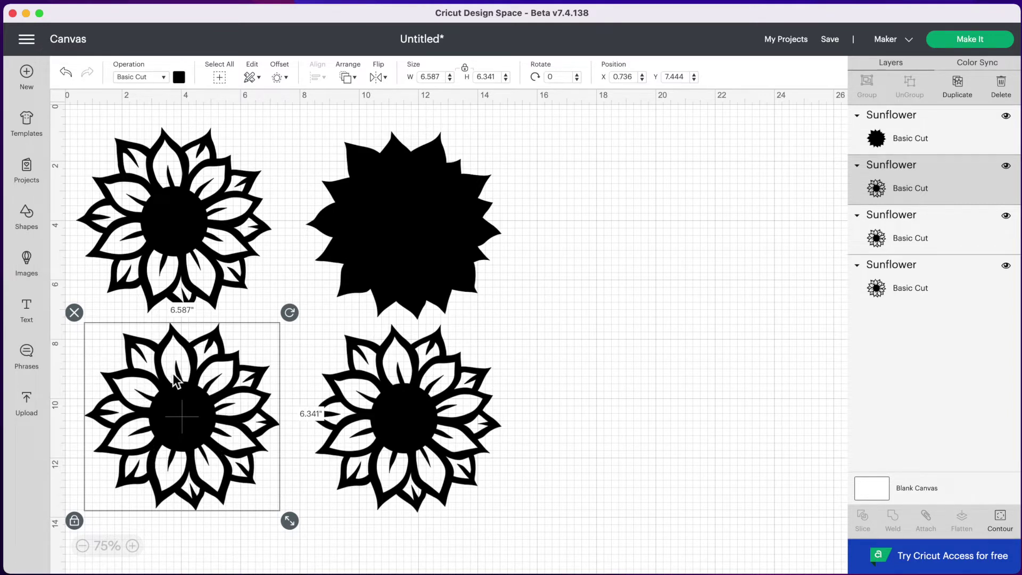
{"action": "left_click", "coordinate": [1000, 521]}
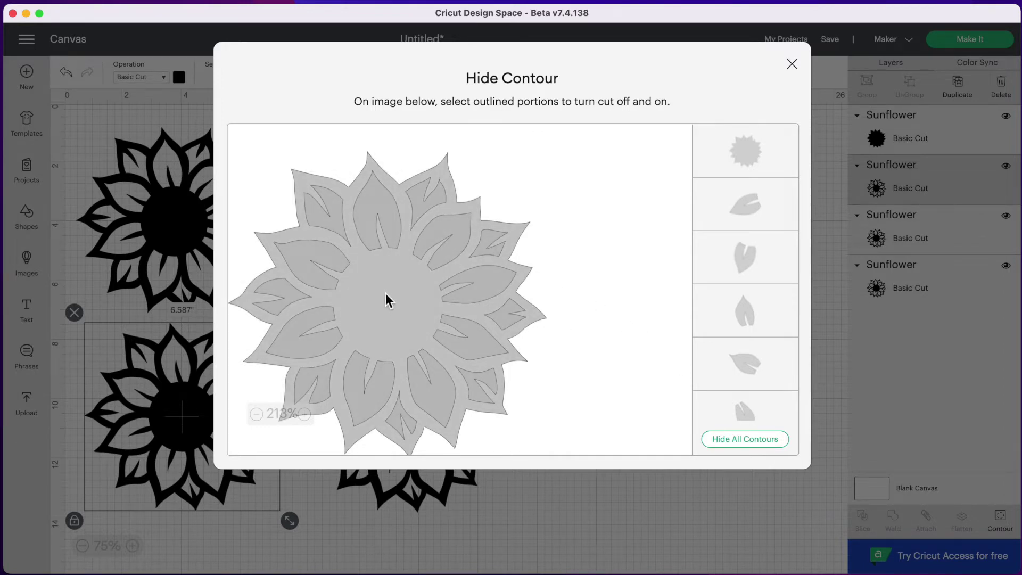
On the bottom-left sunflower, hide the centre, seven petals and outer outline, keeping only the front petal ring.
{"action": "left_click", "coordinate": [385, 294]}
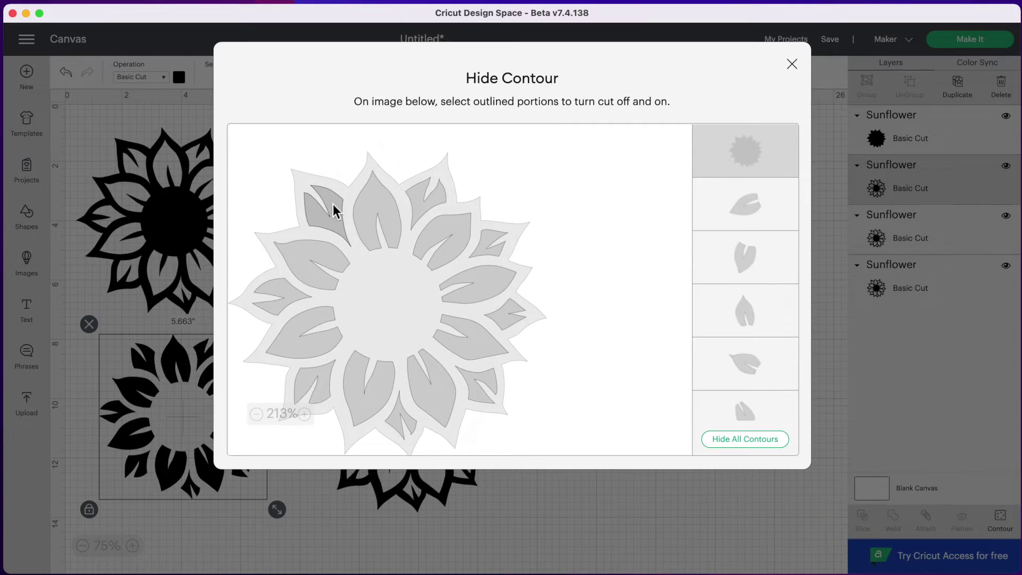
{"action": "left_click", "coordinate": [333, 204]}
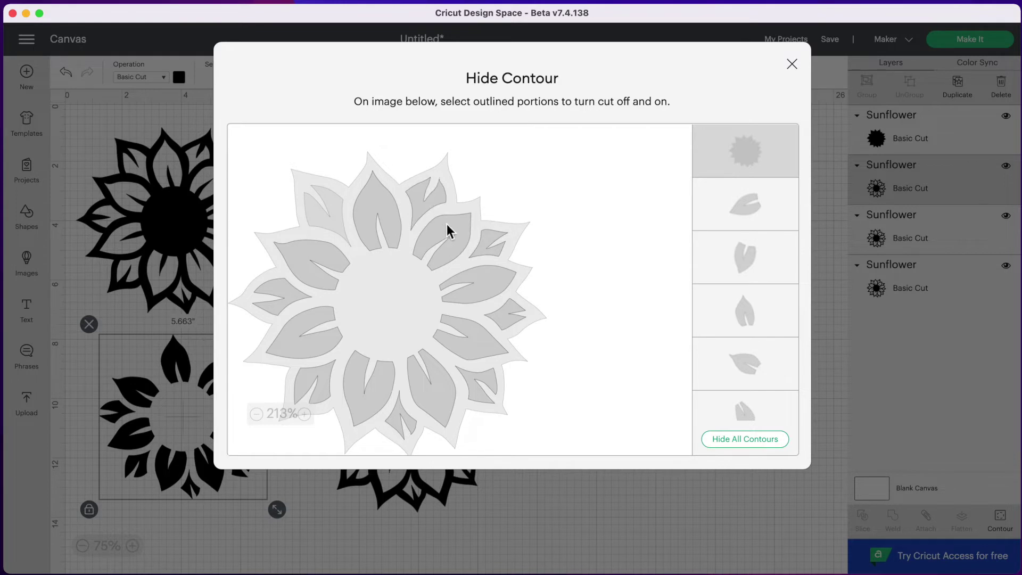
{"action": "left_click", "coordinate": [493, 236]}
{"action": "left_click", "coordinate": [511, 320]}
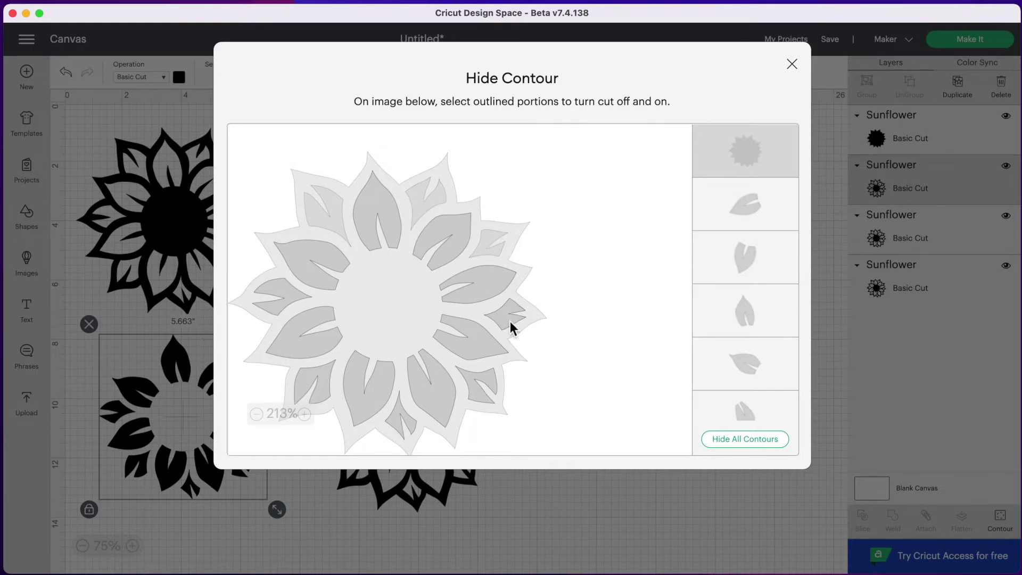
{"action": "left_click", "coordinate": [492, 378]}
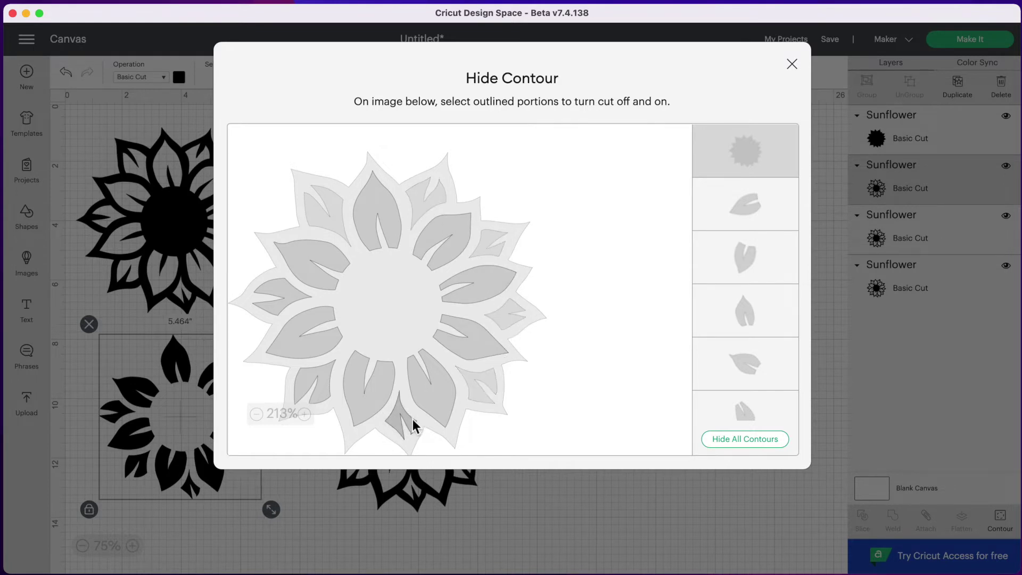
{"action": "left_click", "coordinate": [413, 425]}
{"action": "left_click", "coordinate": [324, 396]}
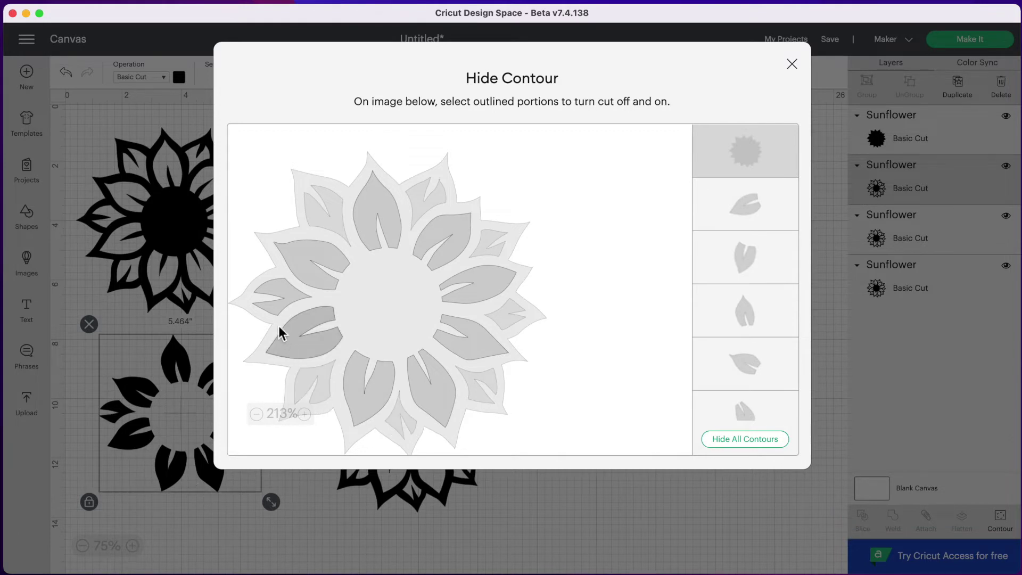
{"action": "left_click", "coordinate": [273, 307]}
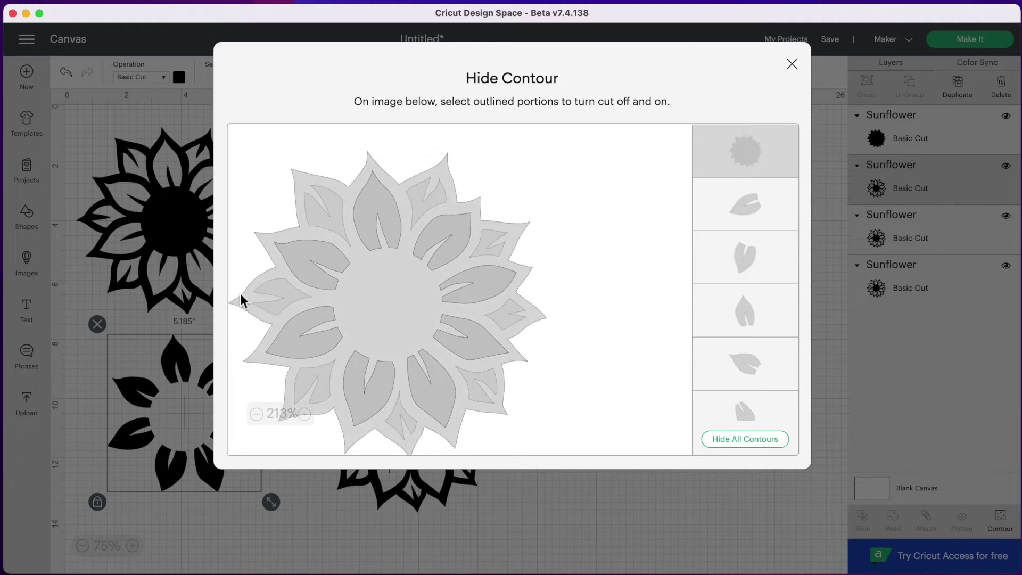
{"action": "left_click", "coordinate": [237, 296]}
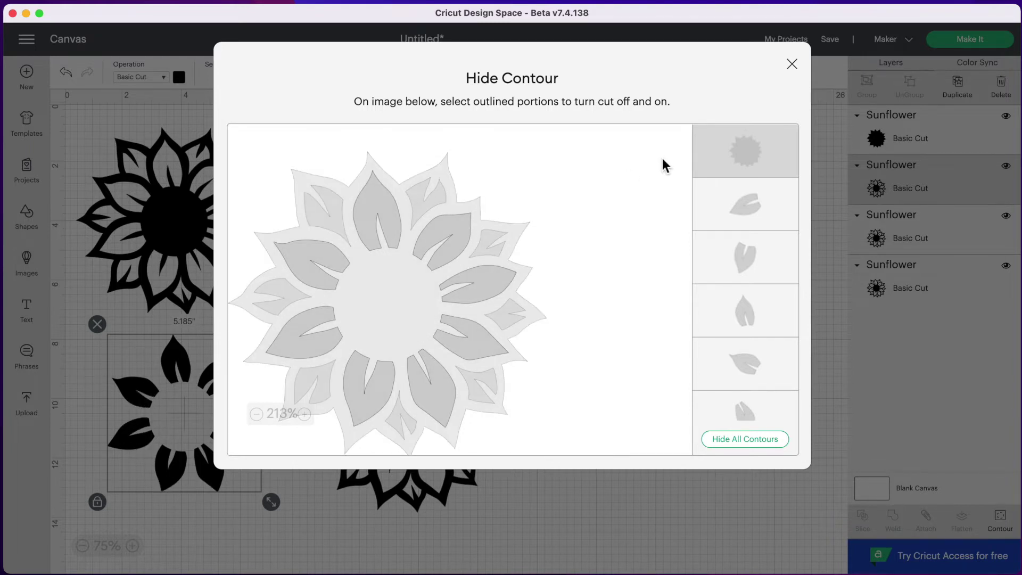
{"action": "scroll", "coordinate": [668, 159], "scroll_direction": "down", "scroll_amount": 1}
{"action": "left_click", "coordinate": [795, 68]}
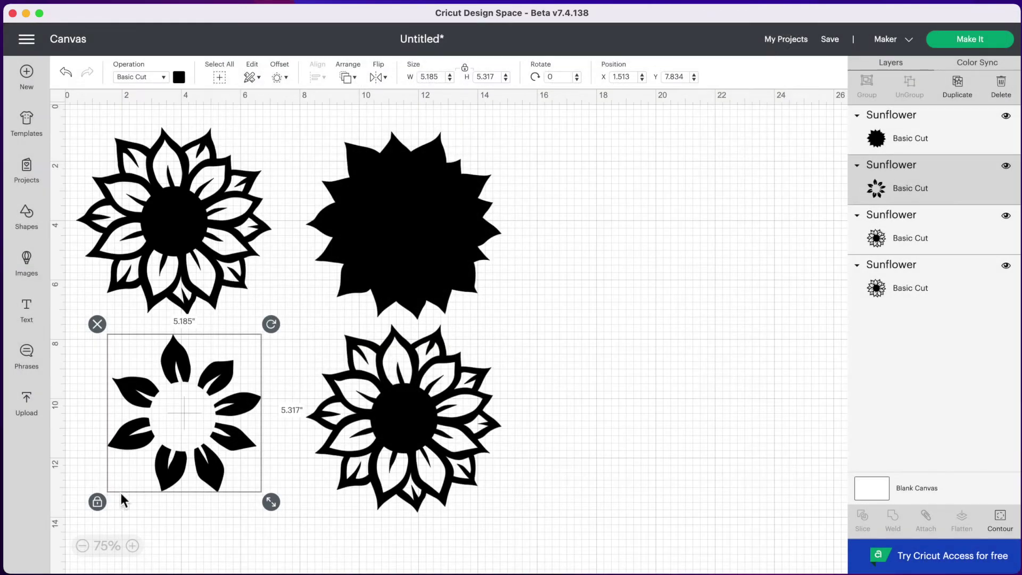
Colour the remaining front petal ring red-orange.
{"action": "scroll", "coordinate": [213, 426], "scroll_direction": "down", "scroll_amount": 1}
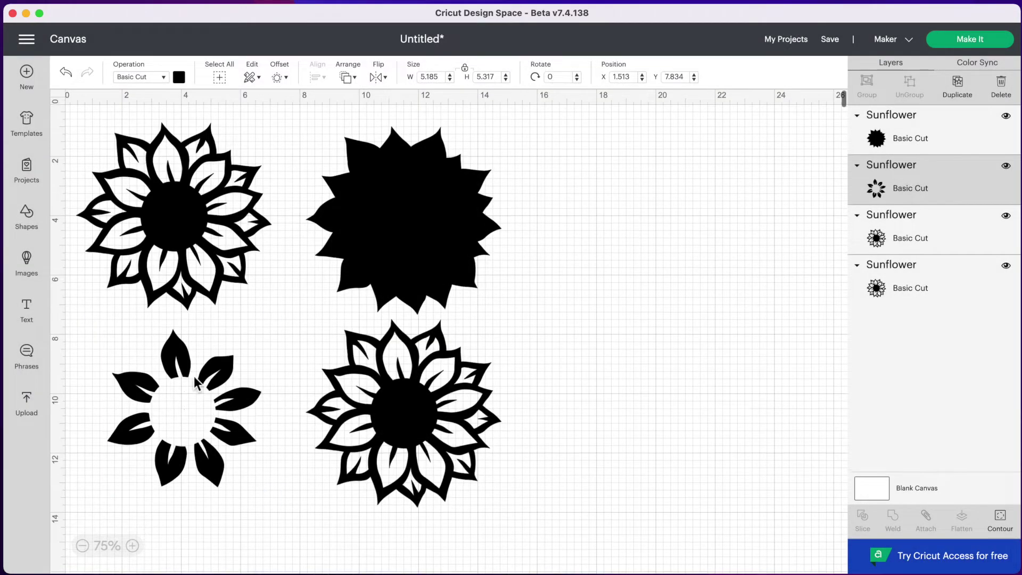
{"action": "left_click", "coordinate": [179, 78]}
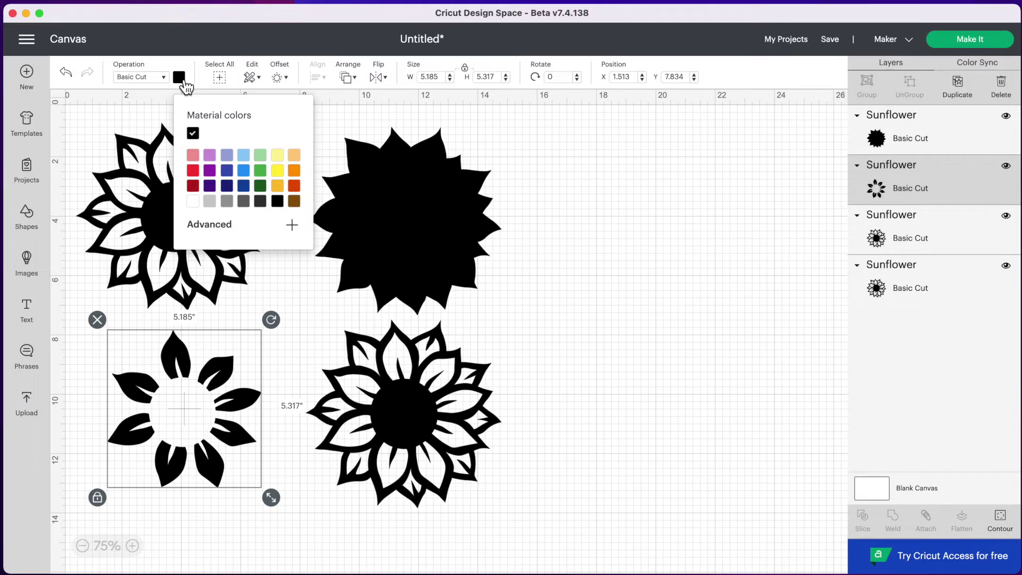
{"action": "left_click", "coordinate": [295, 188]}
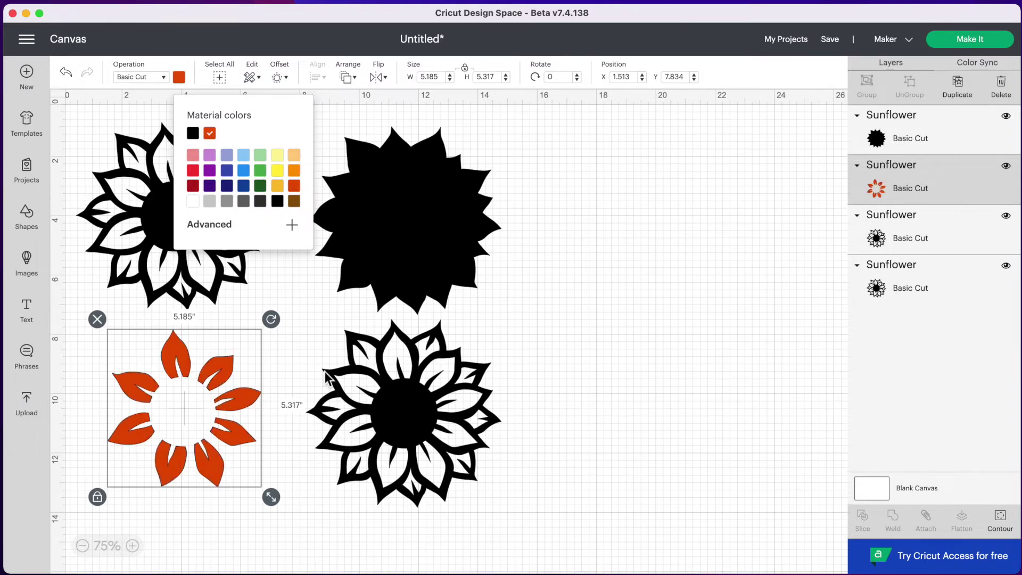
{"action": "left_click", "coordinate": [422, 423]}
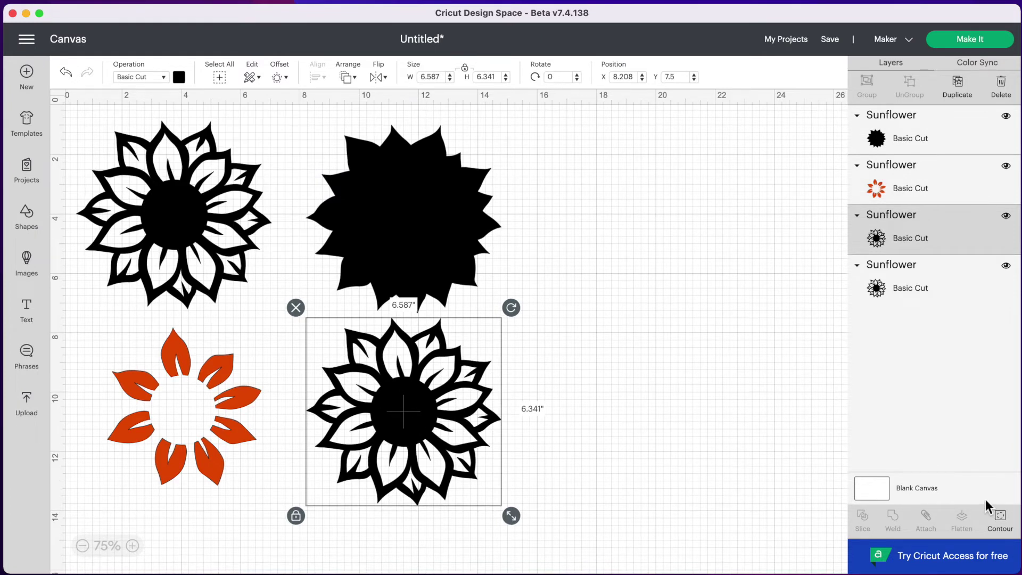
On the lower-right sunflower, hide the outer silhouette, centre and front petals, leaving eight small back petal tips.
{"action": "left_click", "coordinate": [1000, 522]}
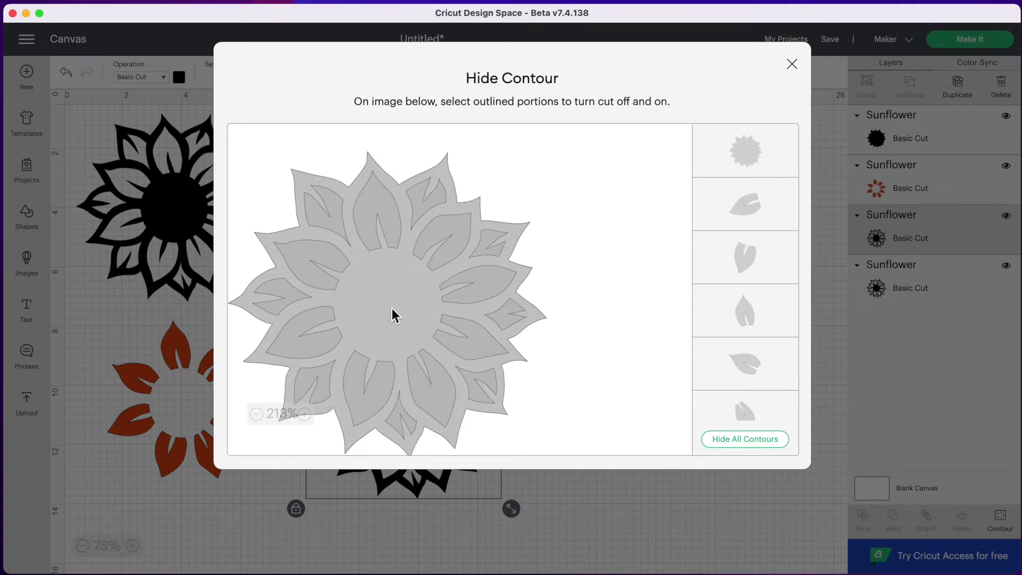
{"action": "left_click", "coordinate": [392, 308]}
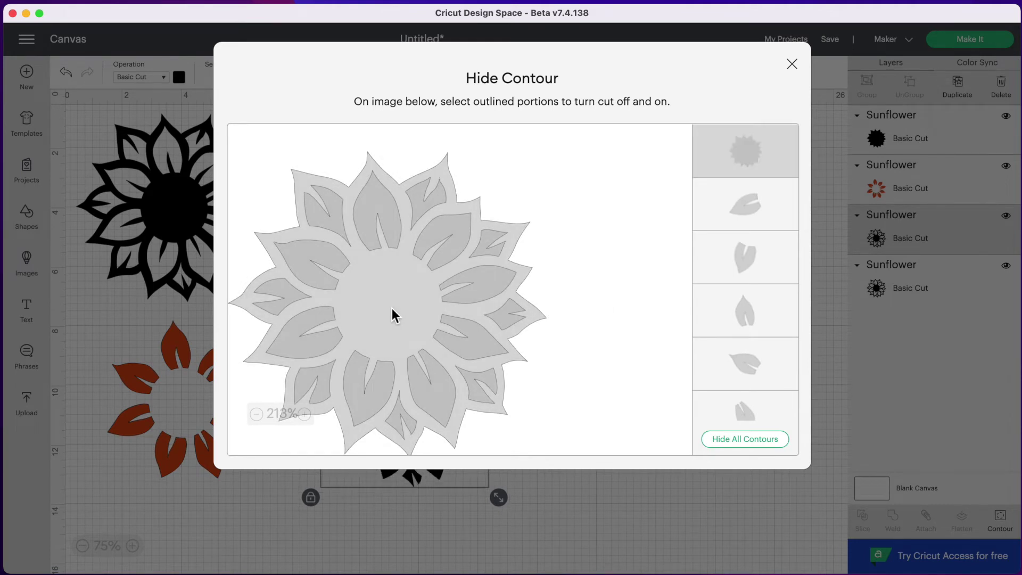
{"action": "left_click", "coordinate": [394, 308]}
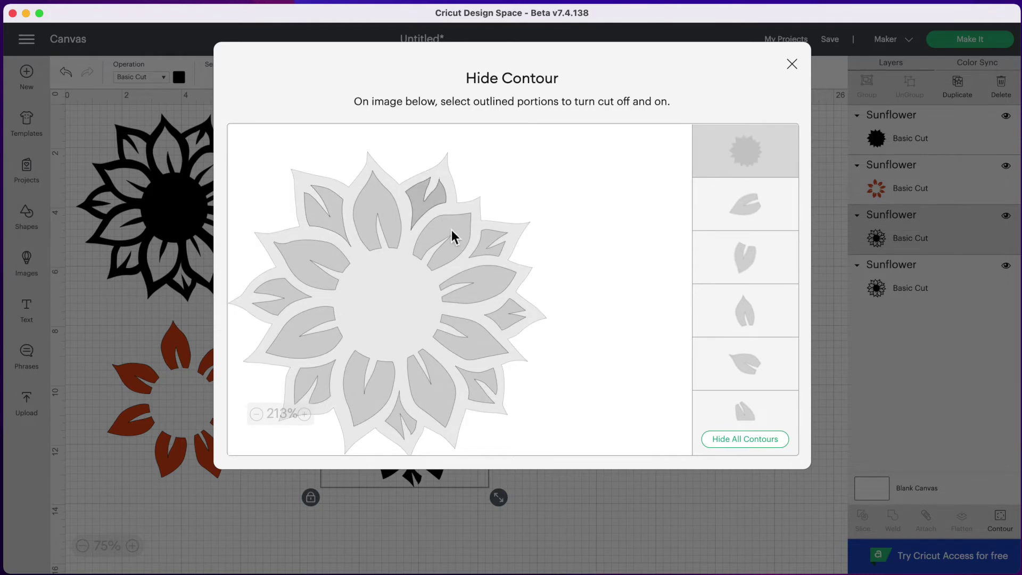
{"action": "left_click", "coordinate": [408, 267]}
{"action": "left_click", "coordinate": [343, 291]}
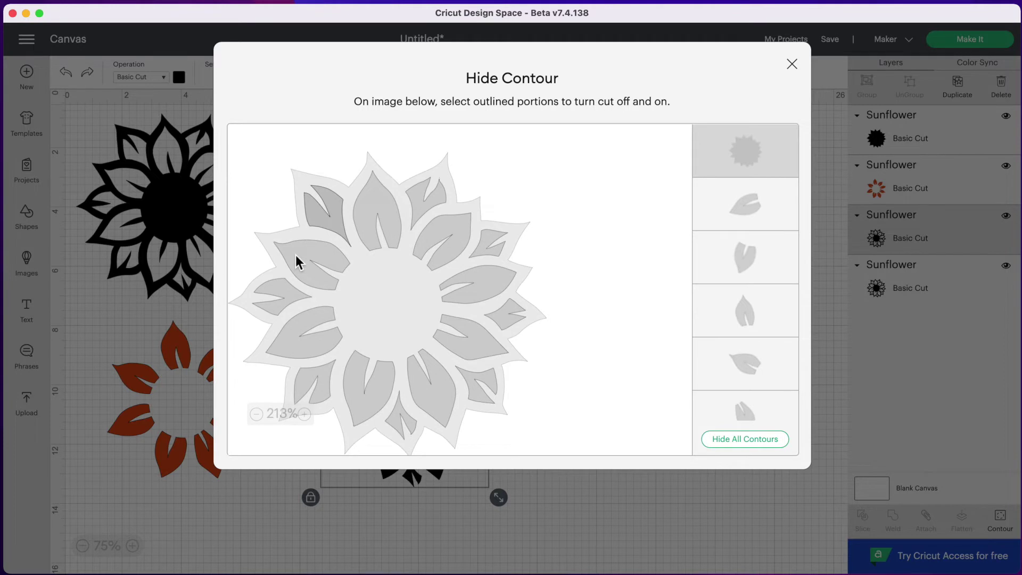
{"action": "left_click", "coordinate": [383, 195]}
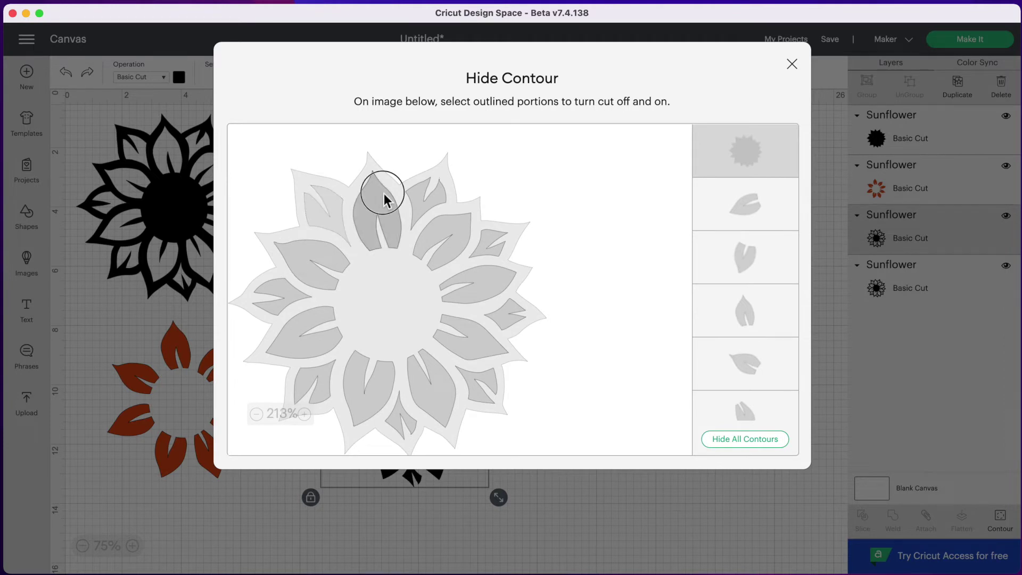
{"action": "left_click", "coordinate": [442, 251]}
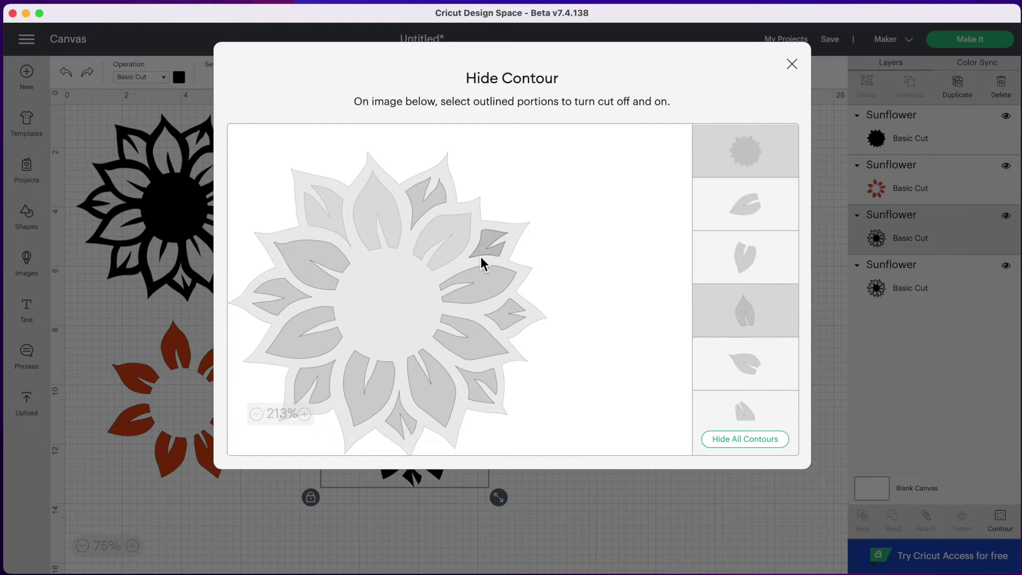
{"action": "left_click", "coordinate": [491, 282]}
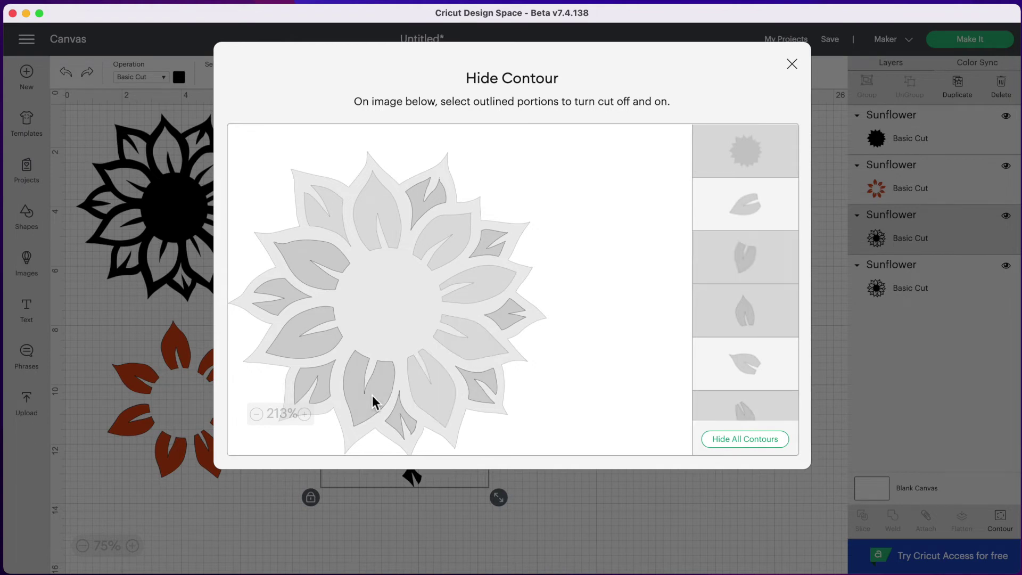
{"action": "scroll", "coordinate": [363, 350], "scroll_direction": "down", "scroll_amount": 1}
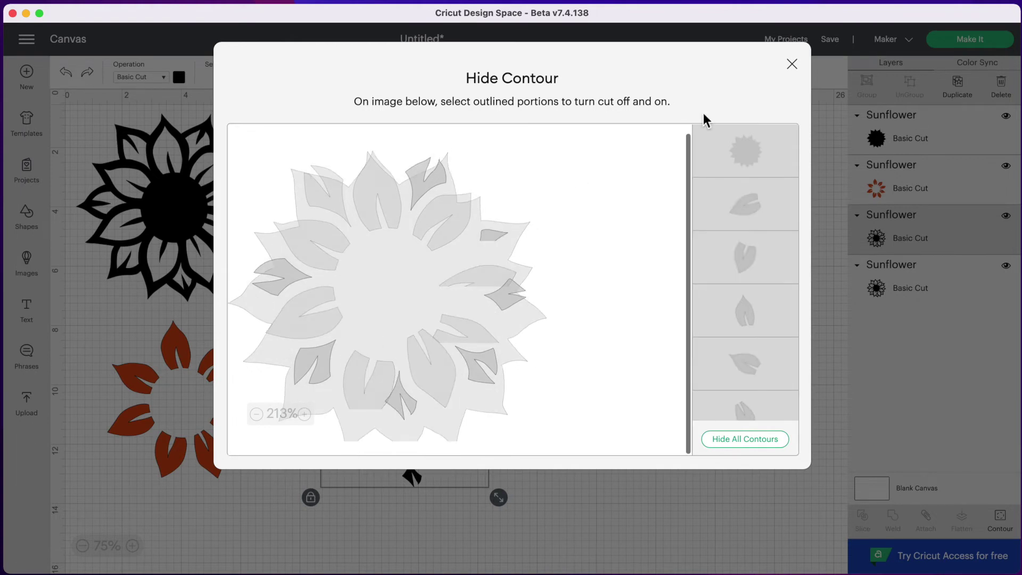
{"action": "left_click", "coordinate": [792, 64]}
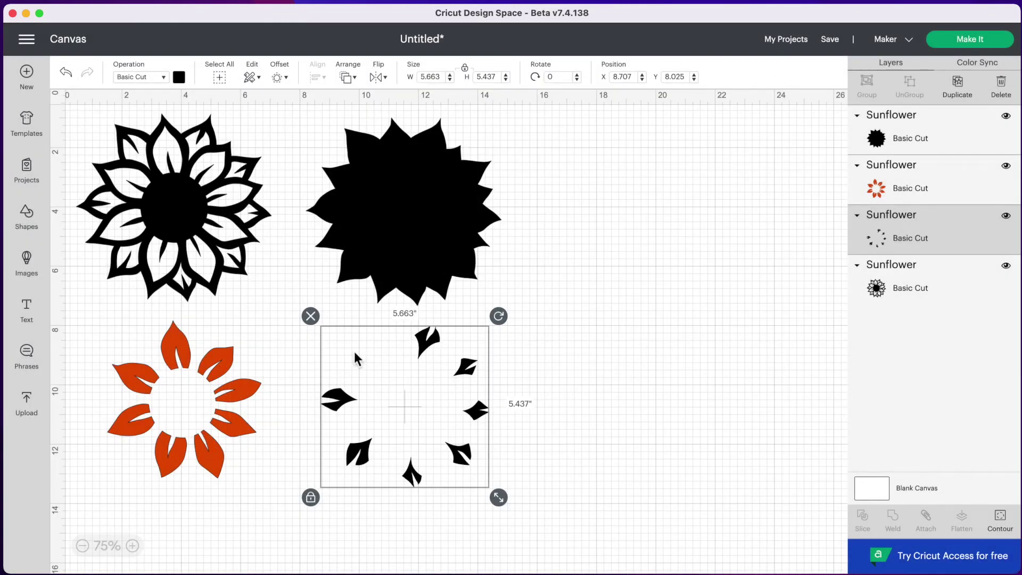
{"action": "left_click", "coordinate": [1003, 523]}
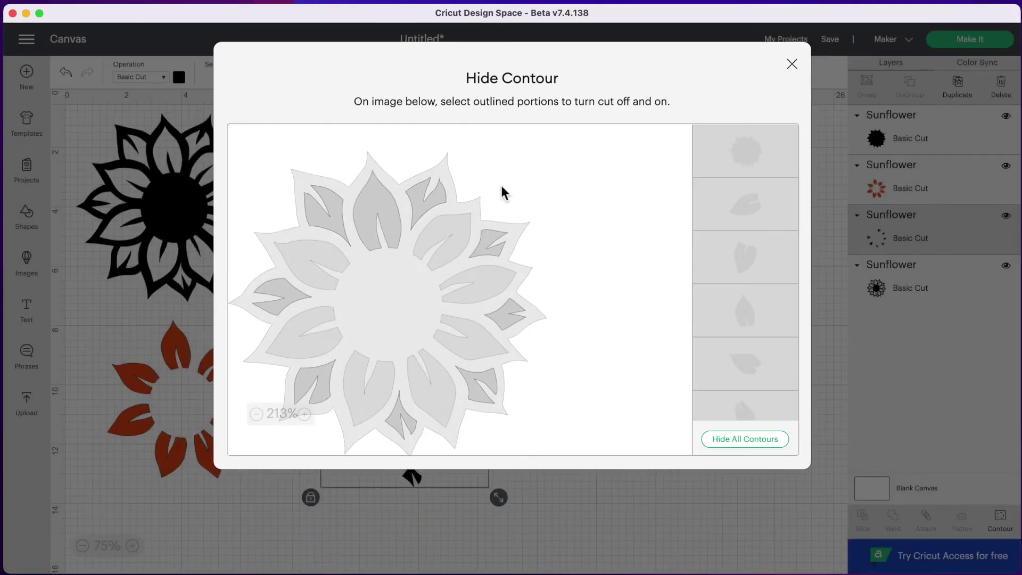
Colour the back petal tips yellow and drag the orange petal ring onto the black silhouette.
{"action": "left_click", "coordinate": [792, 65]}
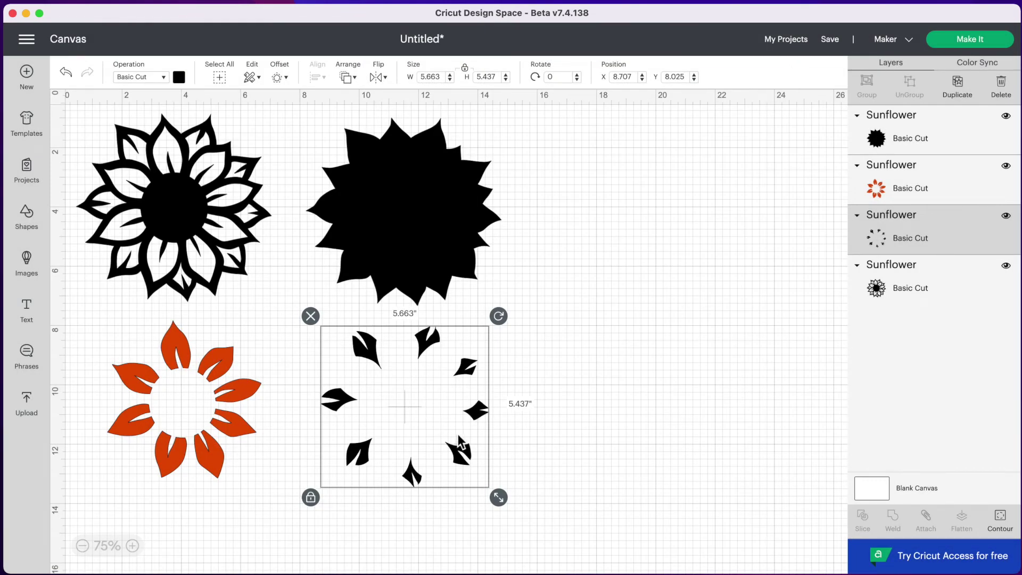
{"action": "left_click", "coordinate": [179, 79]}
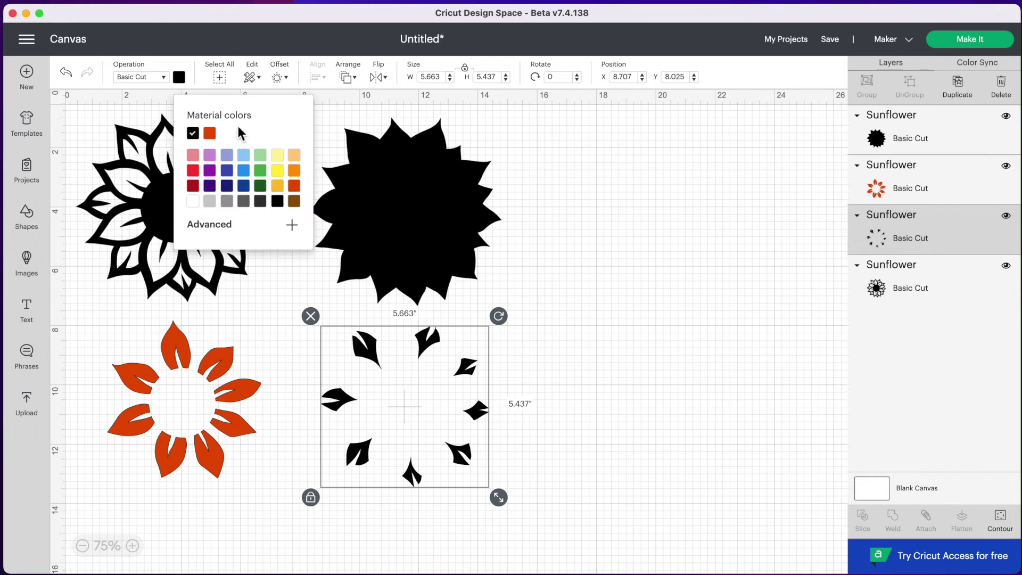
{"action": "left_click", "coordinate": [277, 170]}
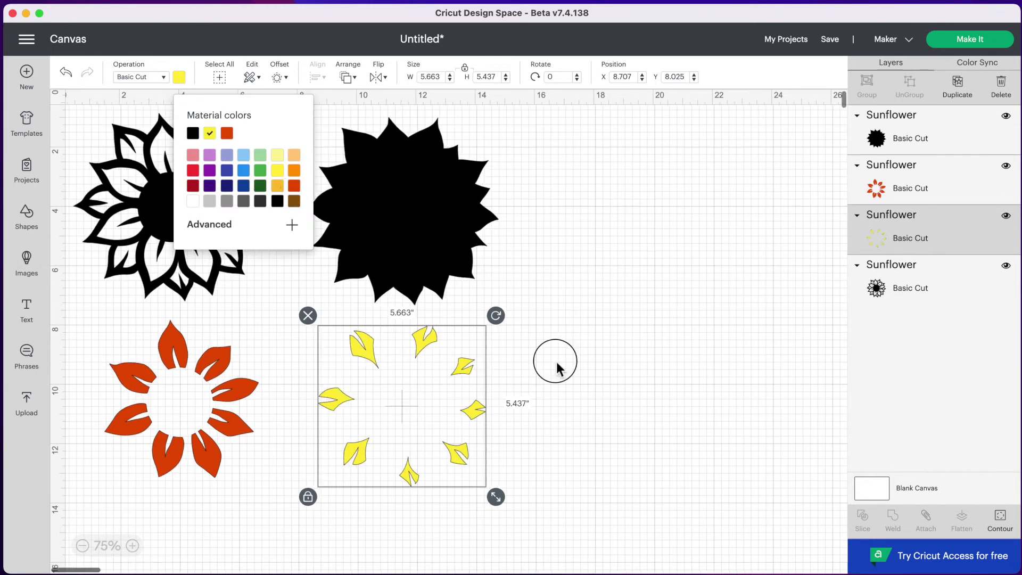
{"action": "left_click", "coordinate": [557, 361]}
{"action": "left_click_drag", "start_coordinate": [228, 404], "coordinate": [388, 261]}
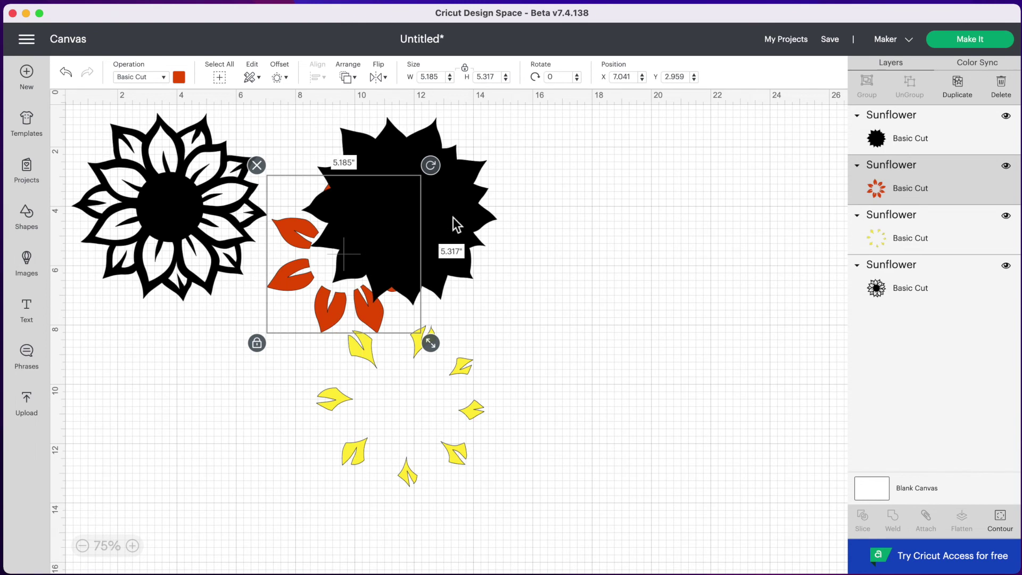
Send the orange petals to the front and centre them on the black silhouette.
{"action": "scroll", "coordinate": [452, 217], "scroll_direction": "down", "scroll_amount": 1}
{"action": "mouse_move", "coordinate": [291, 281]}
{"action": "left_mouse_down"}
{"action": "mouse_move", "coordinate": [279, 288]}
{"action": "mouse_move", "coordinate": [289, 285]}
{"action": "left_mouse_up"}
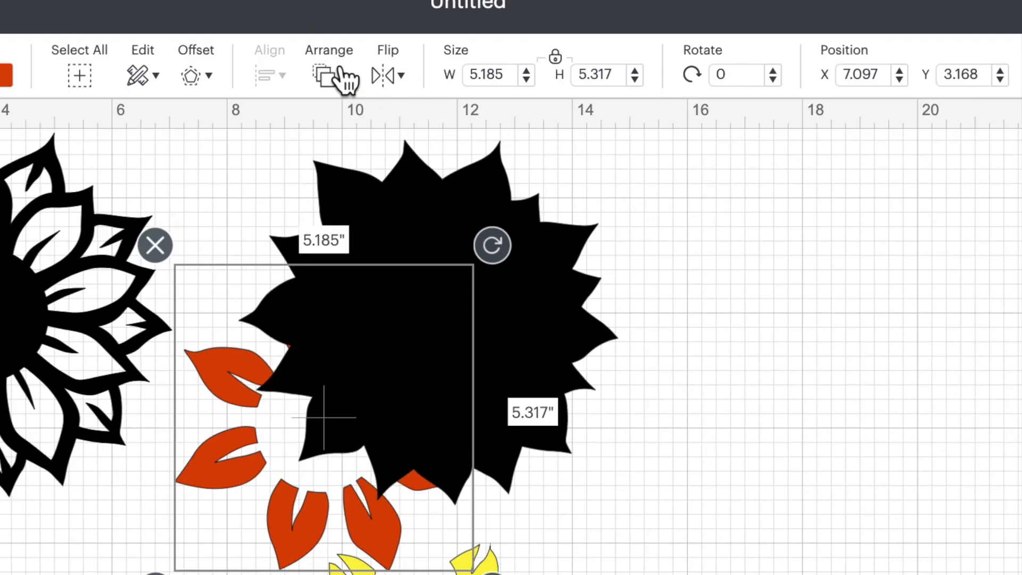
{"action": "left_click", "coordinate": [352, 76]}
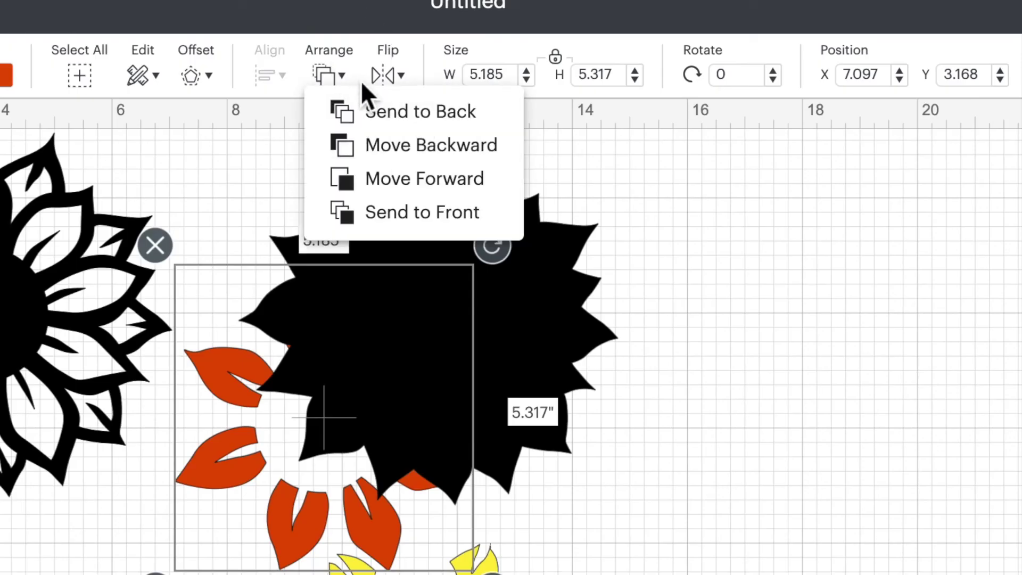
{"action": "left_click", "coordinate": [419, 214]}
{"action": "left_click_drag", "start_coordinate": [297, 495], "coordinate": [374, 412]}
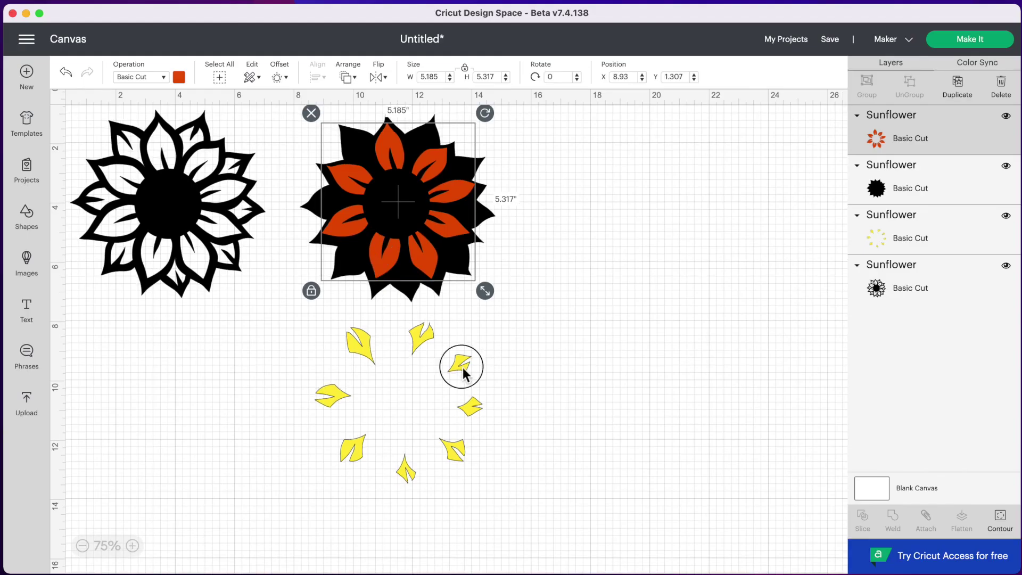
Move the yellow petal tips into the flower's gaps and send them to the front.
{"action": "left_click", "coordinate": [462, 367]}
{"action": "left_click_drag", "start_coordinate": [369, 334], "coordinate": [353, 243]}
{"action": "left_click", "coordinate": [347, 77]}
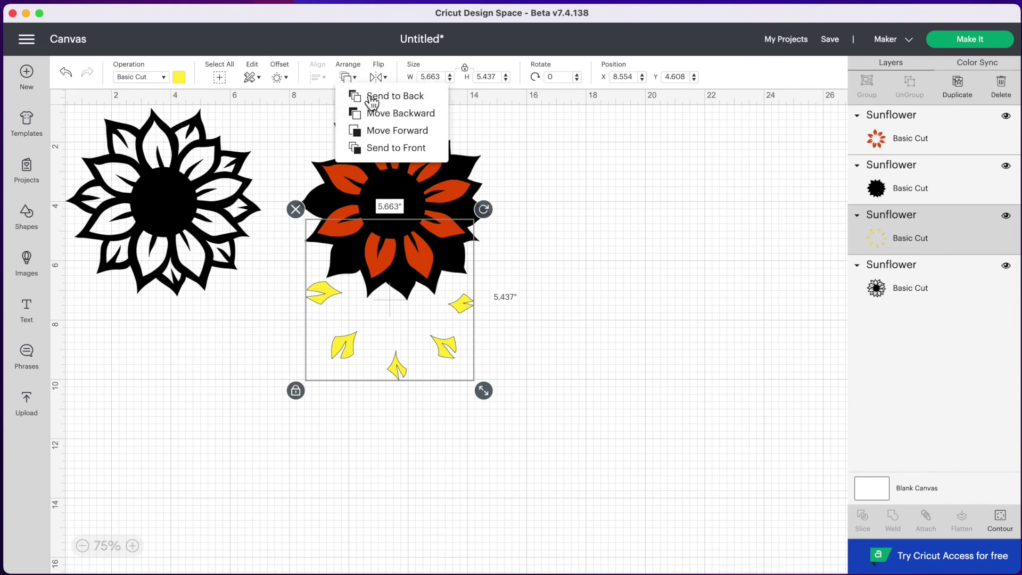
{"action": "left_click", "coordinate": [396, 148]}
{"action": "left_click_drag", "start_coordinate": [472, 314], "coordinate": [472, 215]}
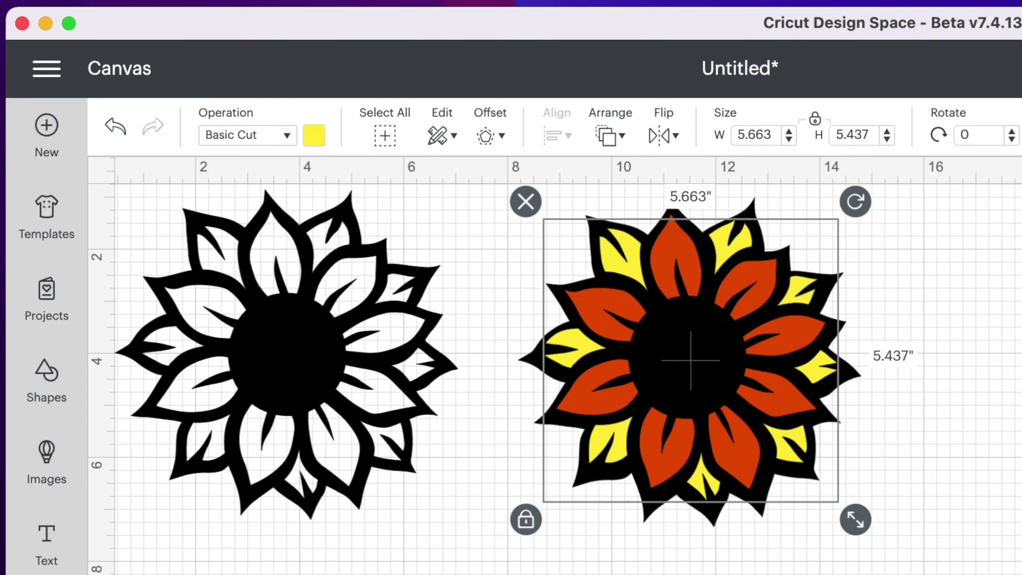
{"action": "key", "text": "Escape"}
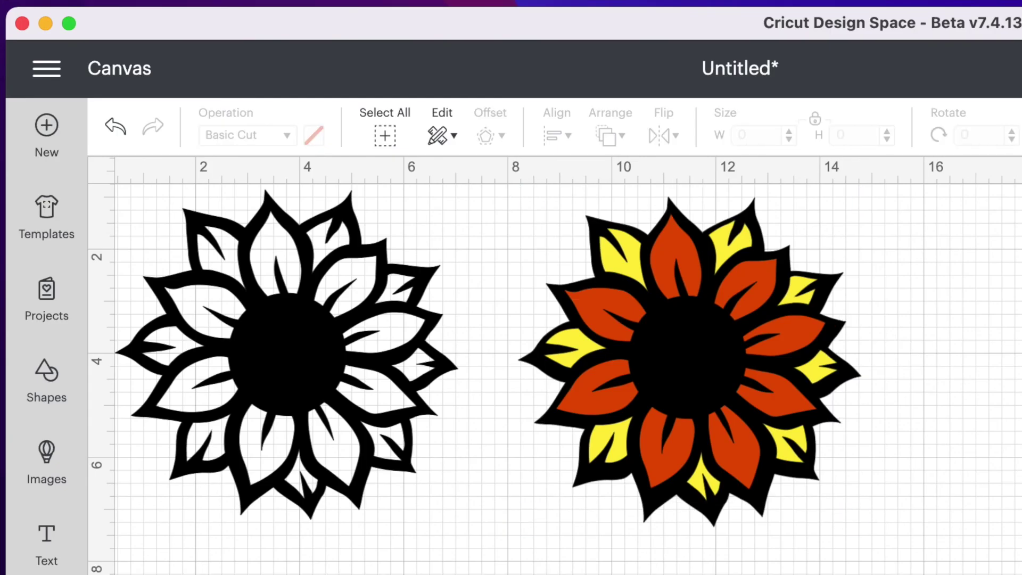
{"action": "scroll", "coordinate": [285, 331], "scroll_direction": "up", "scroll_amount": 1}
{"action": "scroll", "coordinate": [285, 331], "scroll_direction": "left", "scroll_amount": 1}
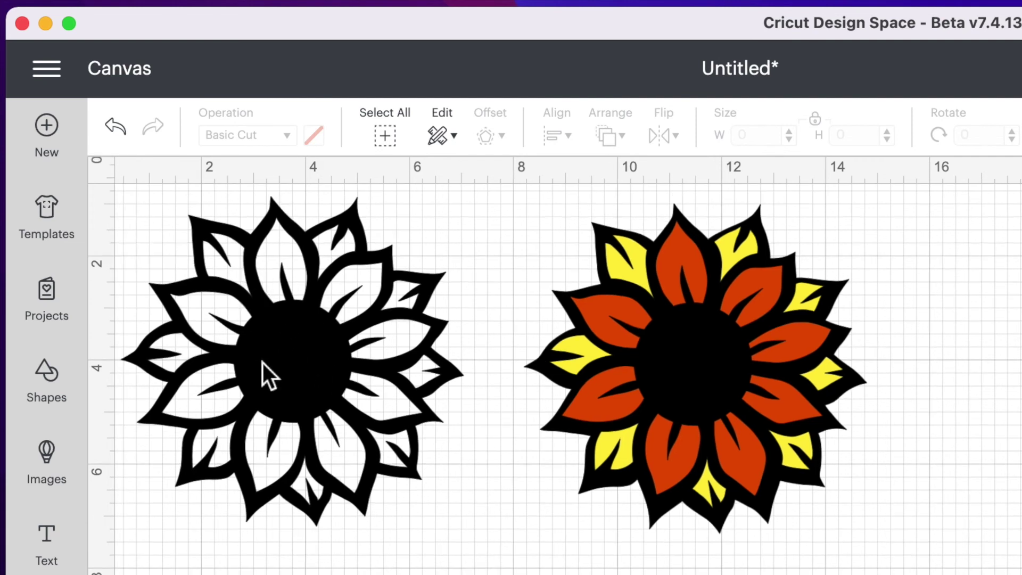